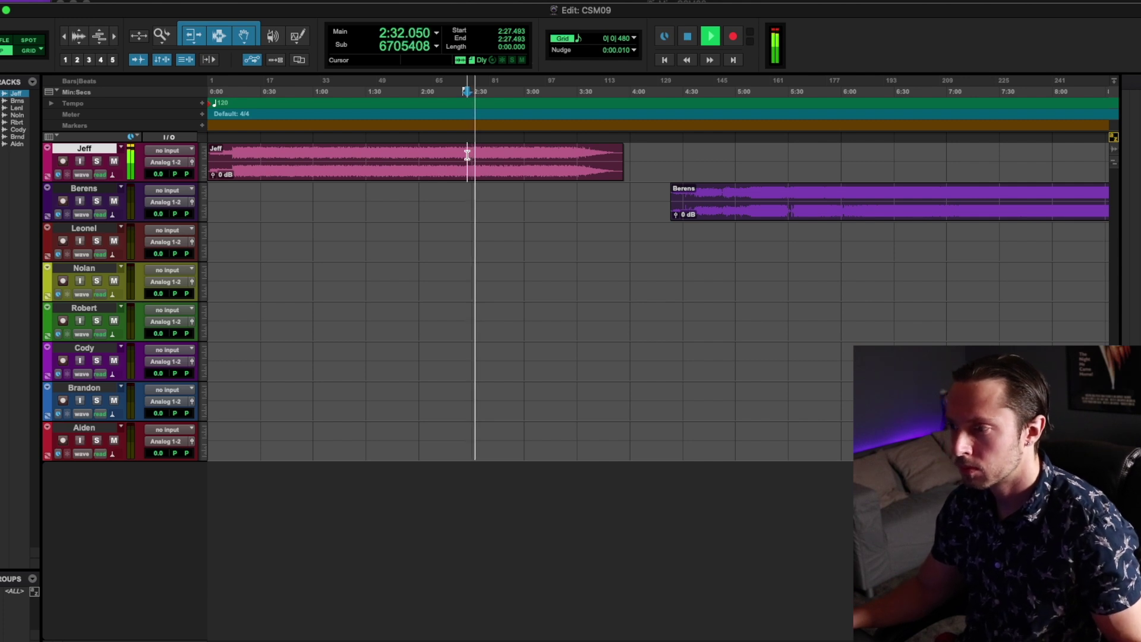
Step: Keep auditioning the first track's clip past 2:32 while inspecting its waveform up close and in overview, and stop playback
{"action": "key", "text": "super+bracketright"}
{"action": "scroll", "coordinate": [475, 158], "scroll_direction": "right", "scroll_amount": 3}
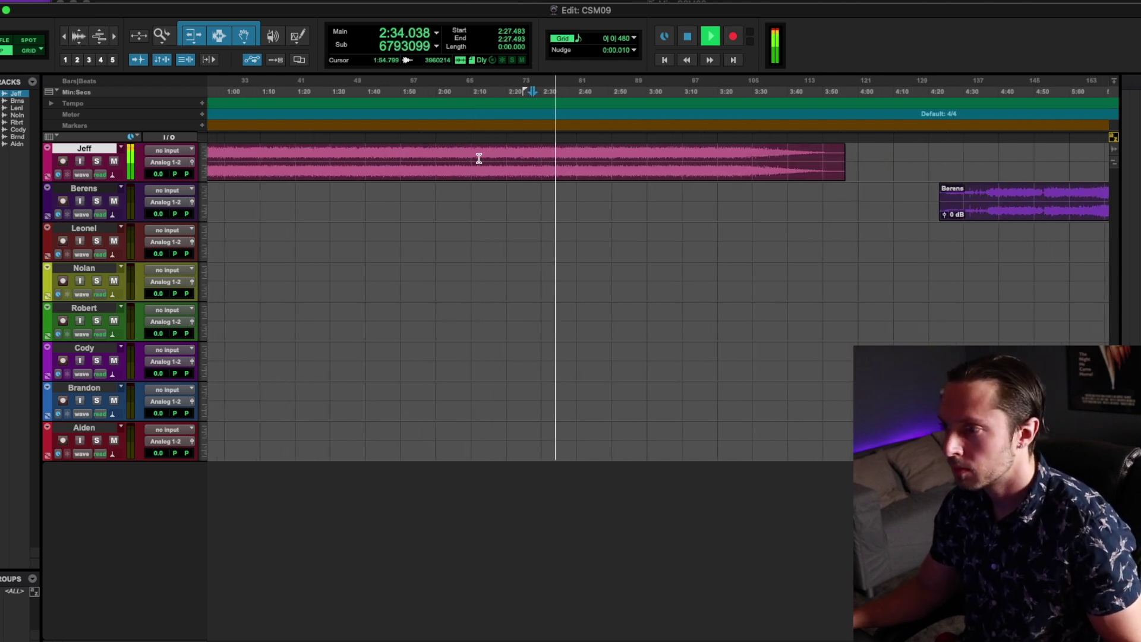
{"action": "scroll", "coordinate": [475, 158], "scroll_direction": "right", "scroll_amount": 2}
{"action": "key", "text": "super+bracketleft"}
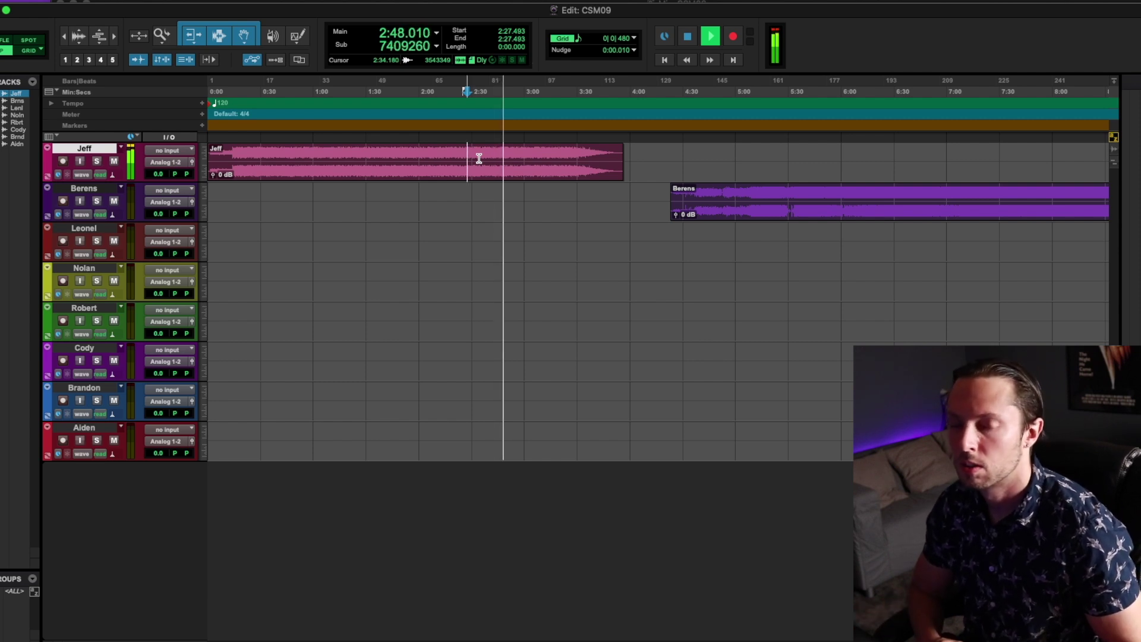
{"action": "key", "text": "space"}
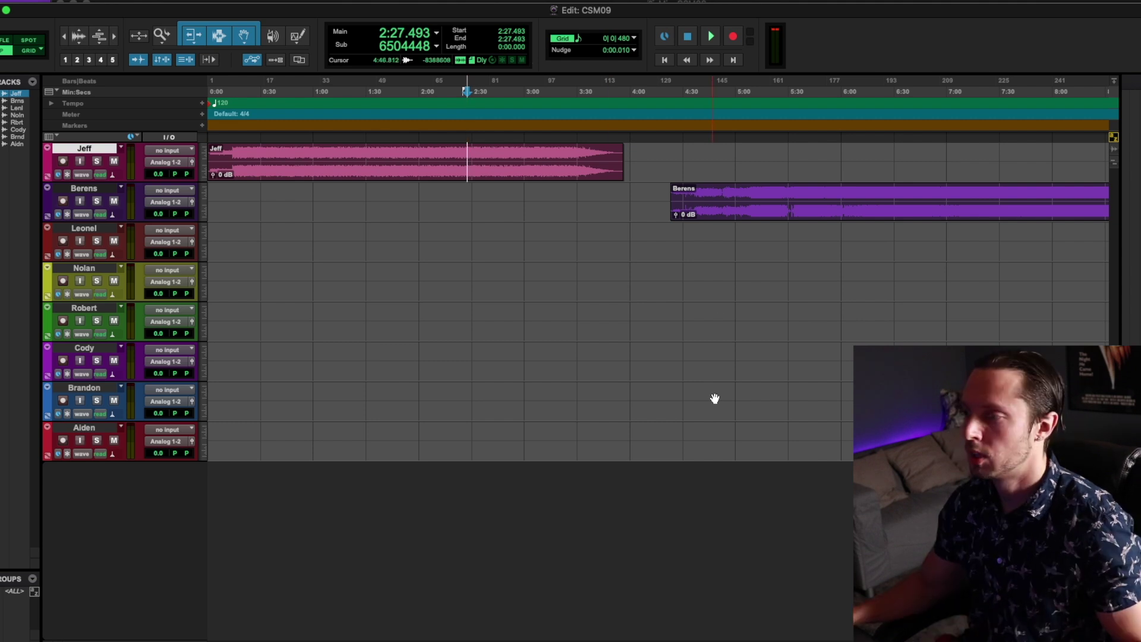
Step: Place the playback start at about 5:29 in the second track's clip and play it
{"action": "key", "text": "super+bracketleft"}
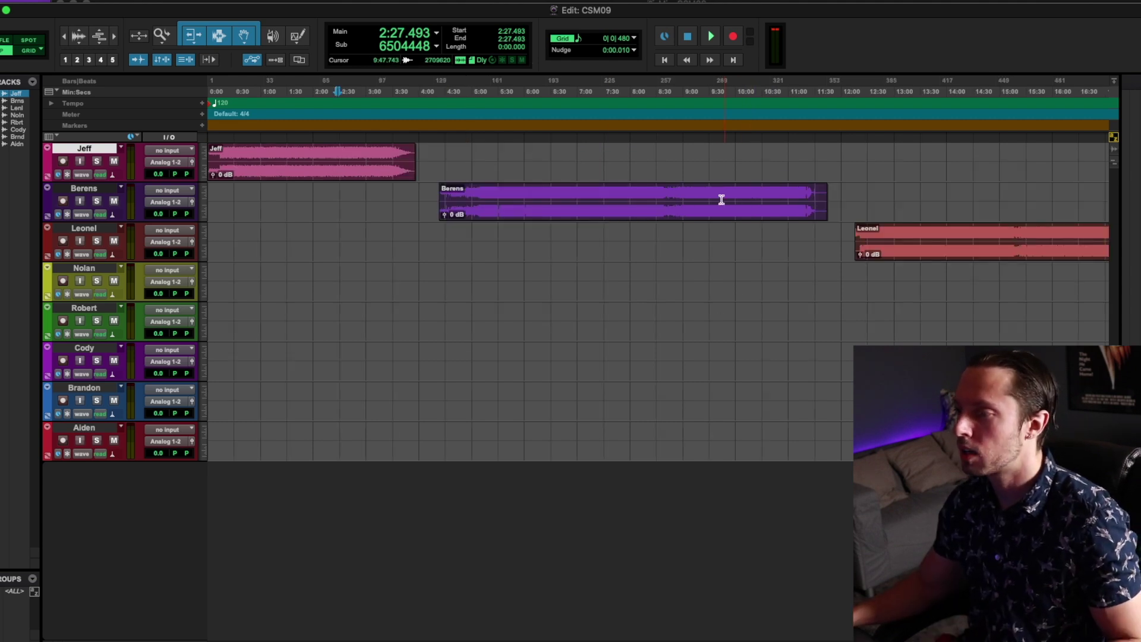
{"action": "double_click", "coordinate": [589, 197]}
{"action": "left_click", "coordinate": [505, 197]}
{"action": "key", "text": "super+bracketright"}
{"action": "key", "text": "super+bracketright"}
{"action": "key", "text": "space"}
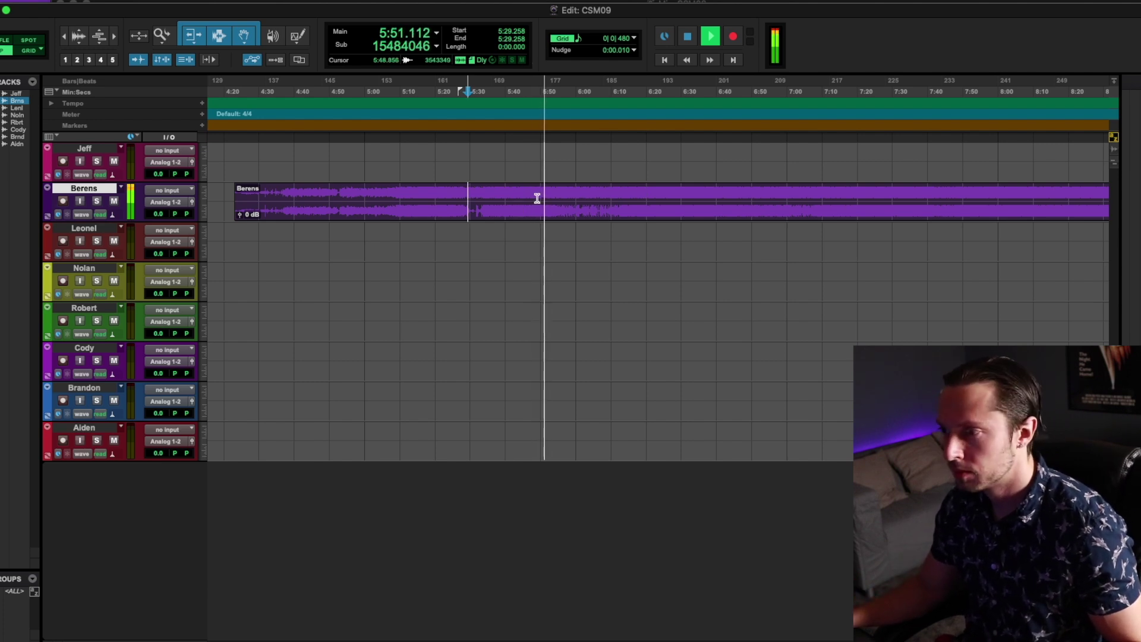
Step: Restart playback of the second track's clip from about 5:56 to audition the following section, and stop it
{"action": "scroll", "coordinate": [546, 194], "scroll_direction": "right", "scroll_amount": 2}
{"action": "scroll", "coordinate": [530, 192], "scroll_direction": "up", "scroll_amount": 2}
{"action": "scroll", "coordinate": [531, 192], "scroll_direction": "right", "scroll_amount": 3}
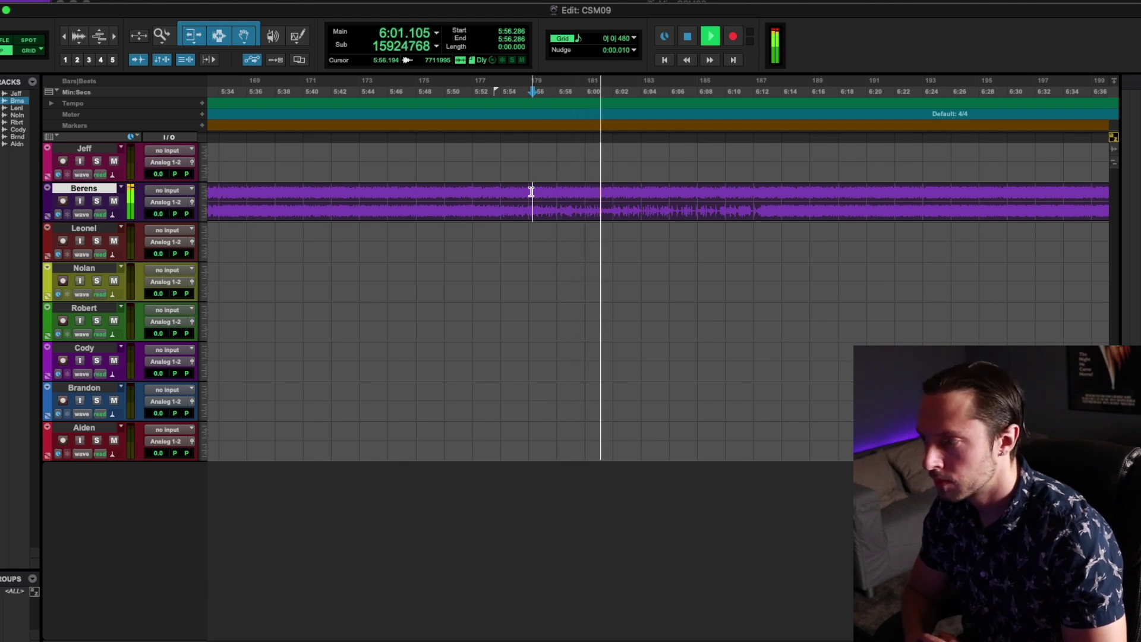
{"action": "key", "text": "space"}
{"action": "key", "text": "r"}
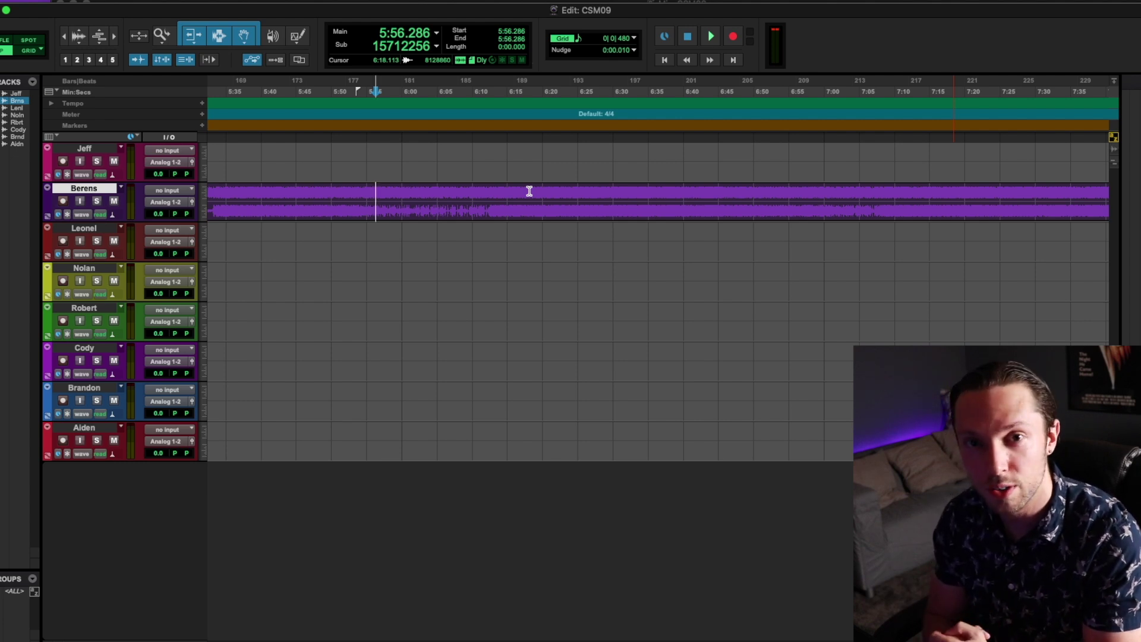
Step: Select the whole clip on the third track, audition it from its beginning, and stop playback
{"action": "key", "text": "super+bracketleft"}
{"action": "key", "text": "super+bracketleft"}
{"action": "key", "text": "super+bracketleft"}
{"action": "double_click", "coordinate": [583, 230]}
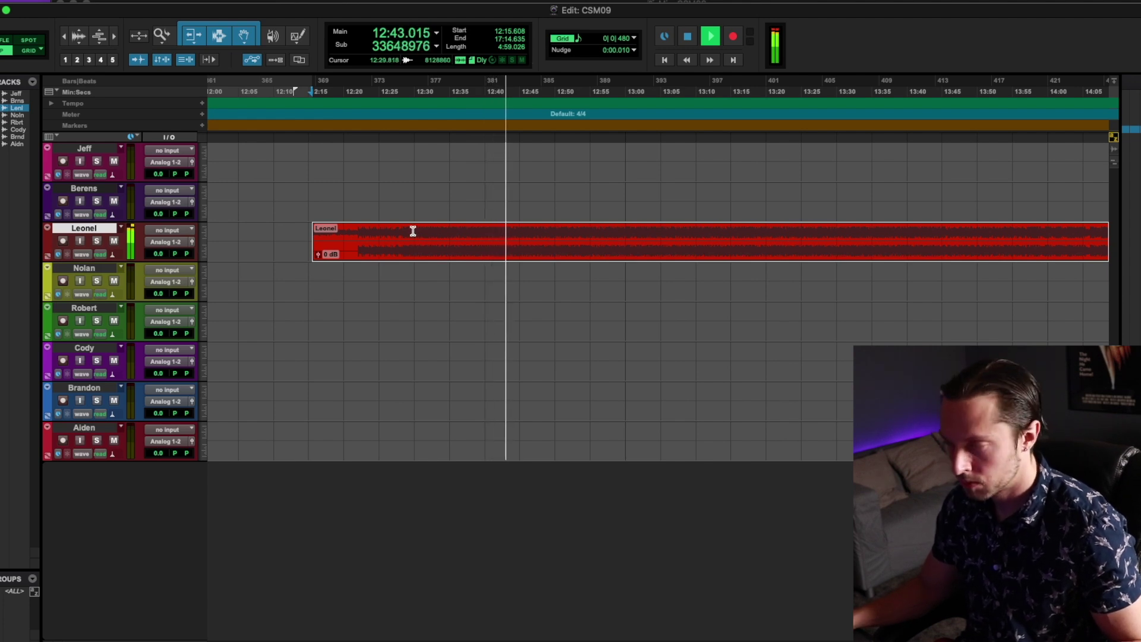
{"action": "scroll", "coordinate": [413, 231], "scroll_direction": "right", "scroll_amount": 2}
{"action": "key", "text": "super+bracketleft"}
{"action": "scroll", "coordinate": [413, 231], "scroll_direction": "right", "scroll_amount": 5}
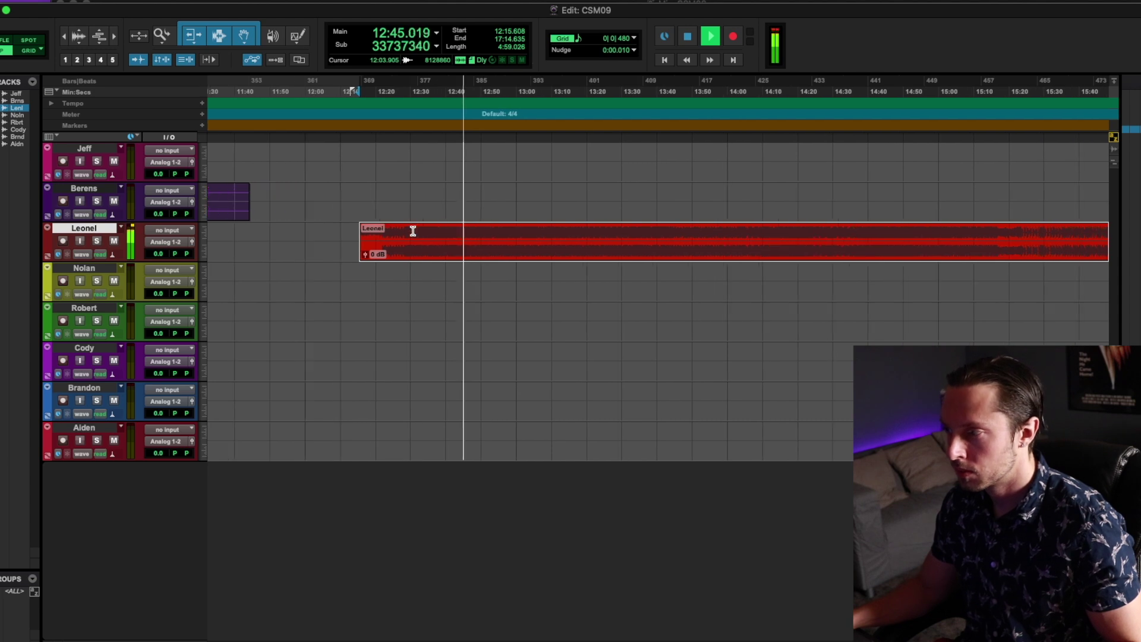
{"action": "key", "text": "super+bracketleft"}
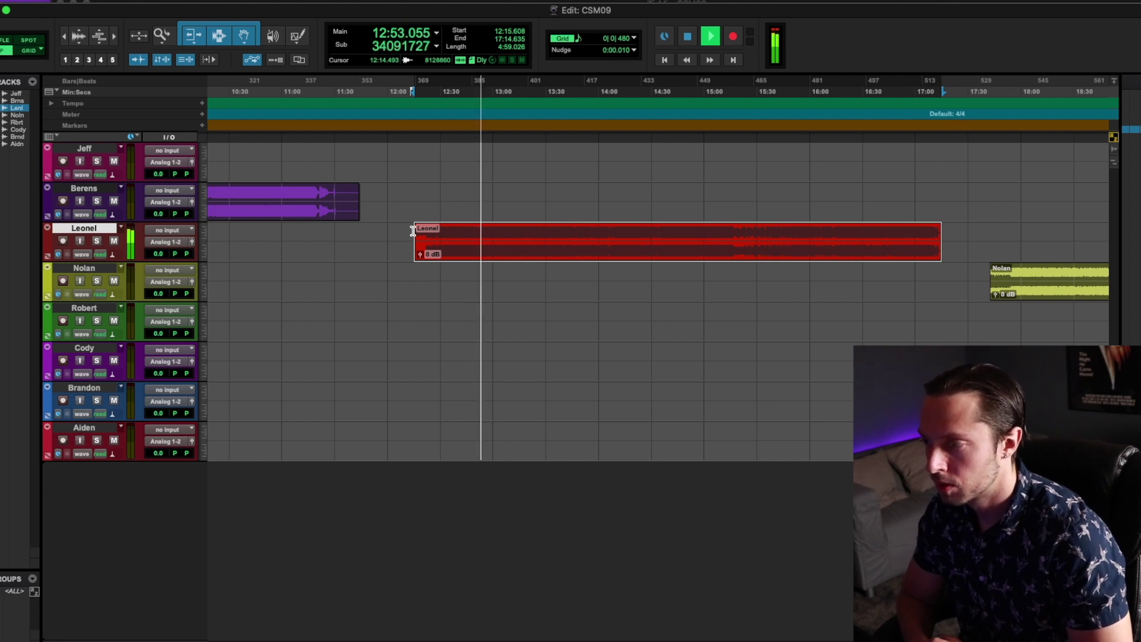
{"action": "key", "text": "space"}
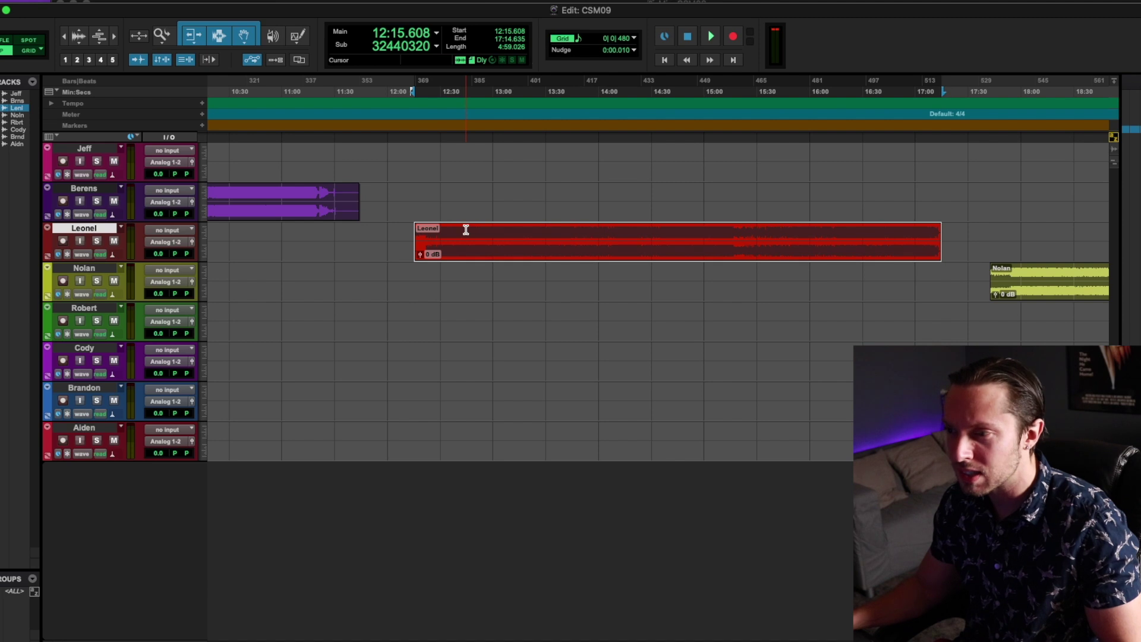
Step: Audition the third track's clip from just before the waveform gets louder, at about 12:22, and stop playback
{"action": "scroll", "coordinate": [466, 230], "scroll_direction": "up", "scroll_amount": 4}
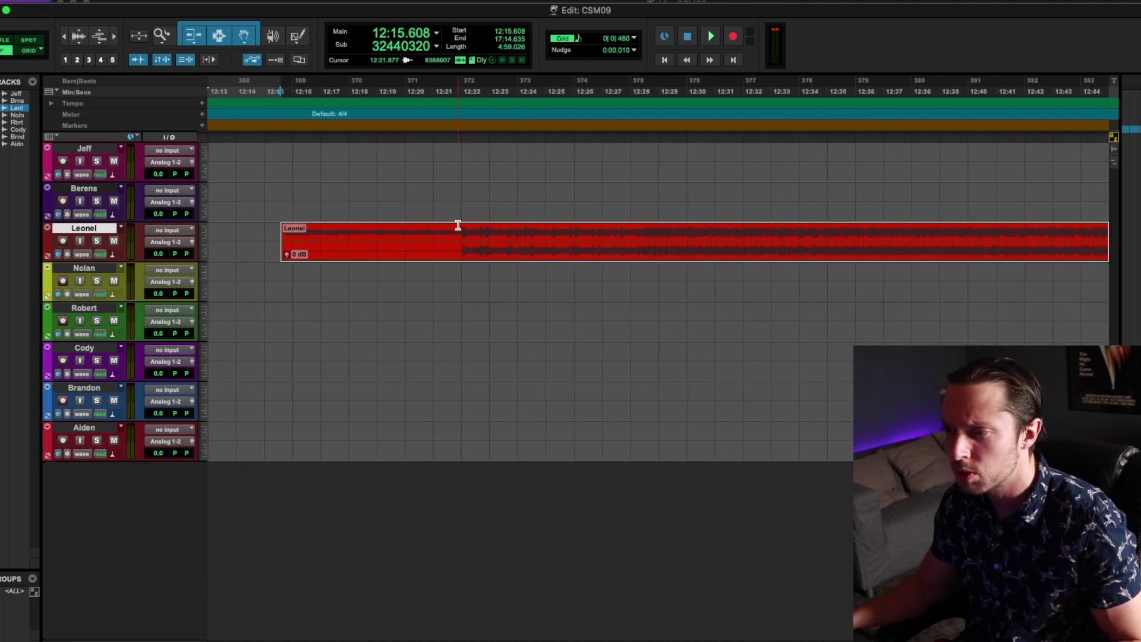
{"action": "left_click", "coordinate": [458, 226]}
{"action": "key", "text": "space"}
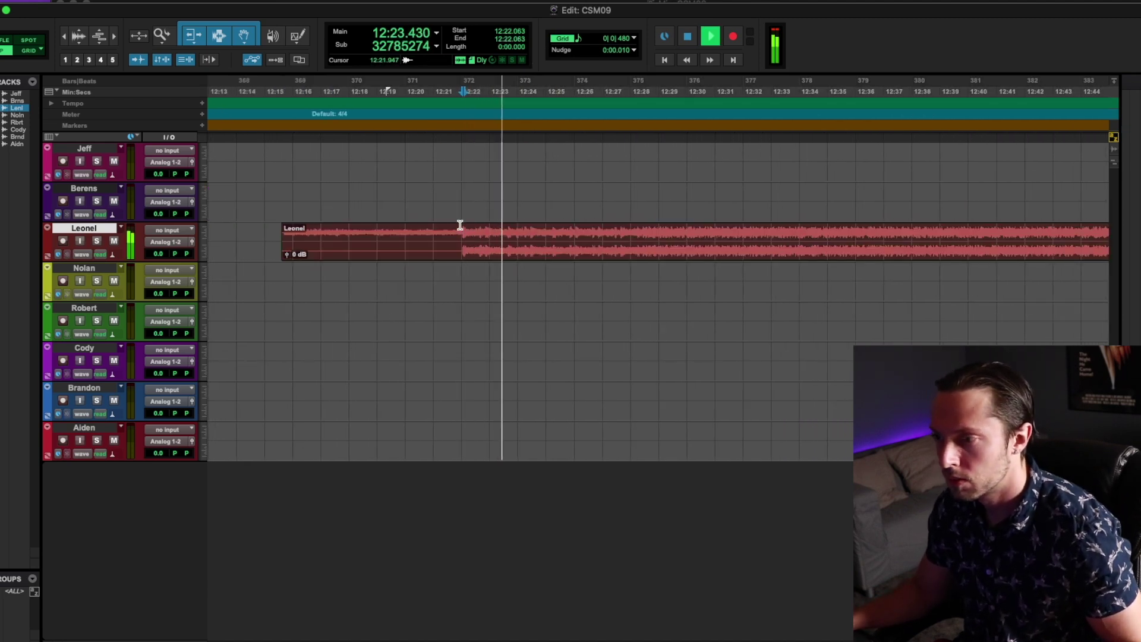
{"action": "left_click", "coordinate": [460, 225]}
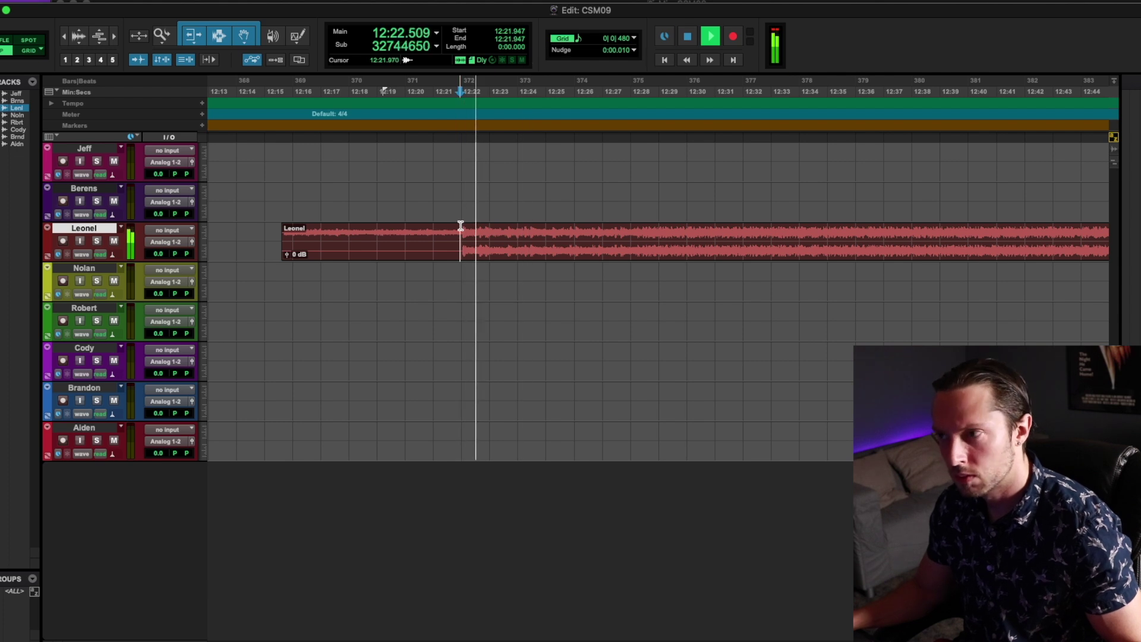
{"action": "key", "text": "space"}
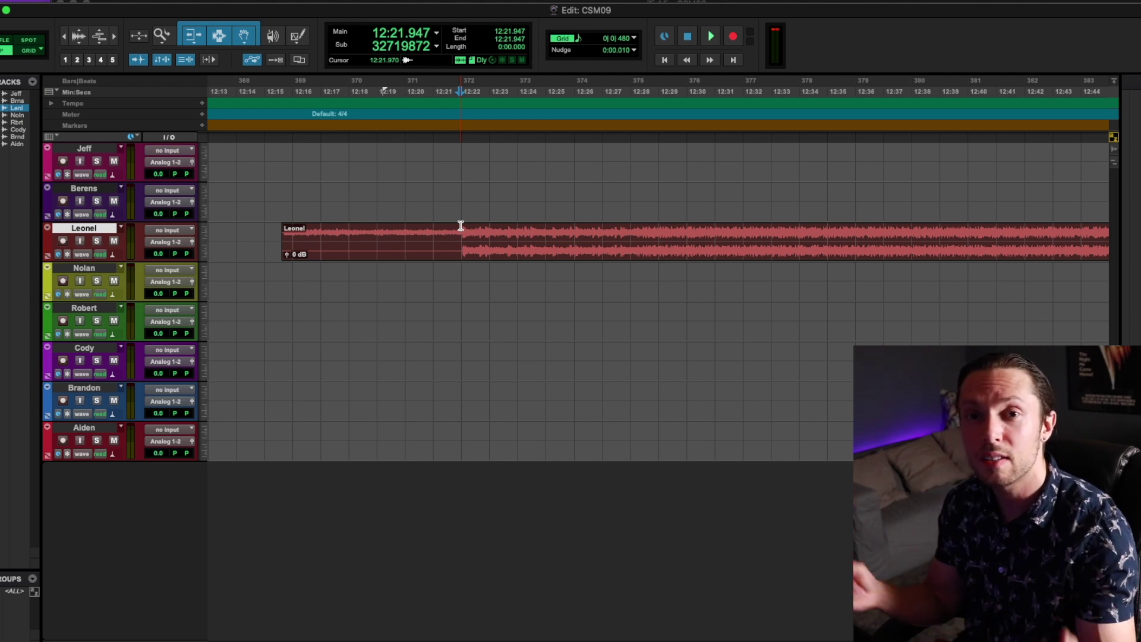
Step: Audition the fourth track's clip from about 17:54, where the quiet intro ends, and stop playback
{"action": "scroll", "coordinate": [469, 244], "scroll_direction": "right", "scroll_amount": 15}
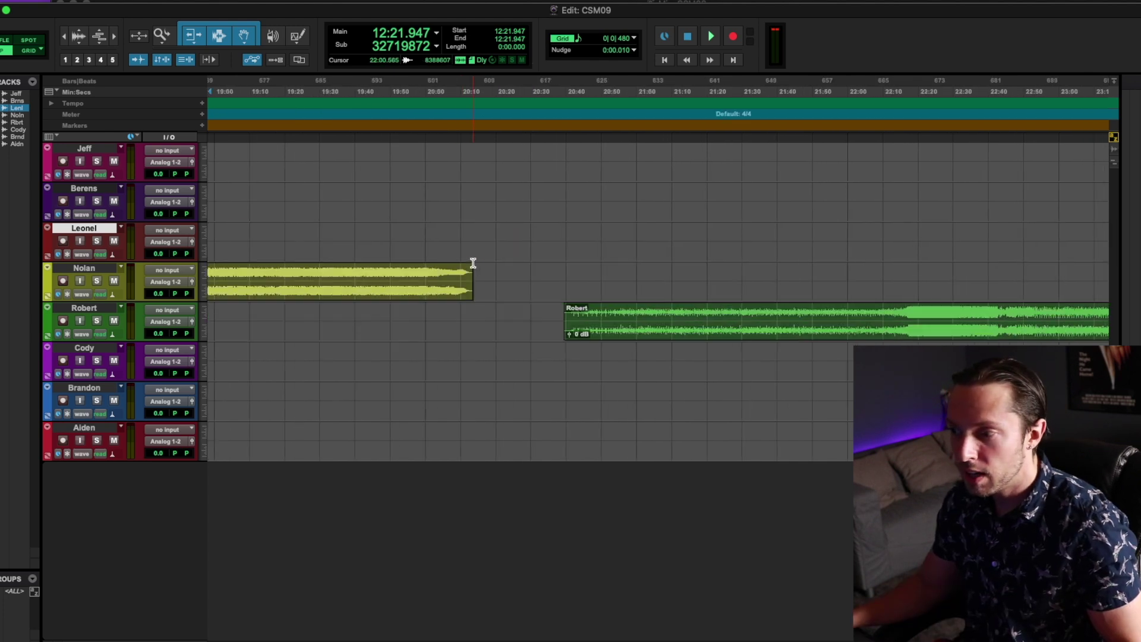
{"action": "left_click", "coordinate": [482, 269]}
{"action": "scroll", "coordinate": [505, 266], "scroll_direction": "up", "scroll_amount": 3}
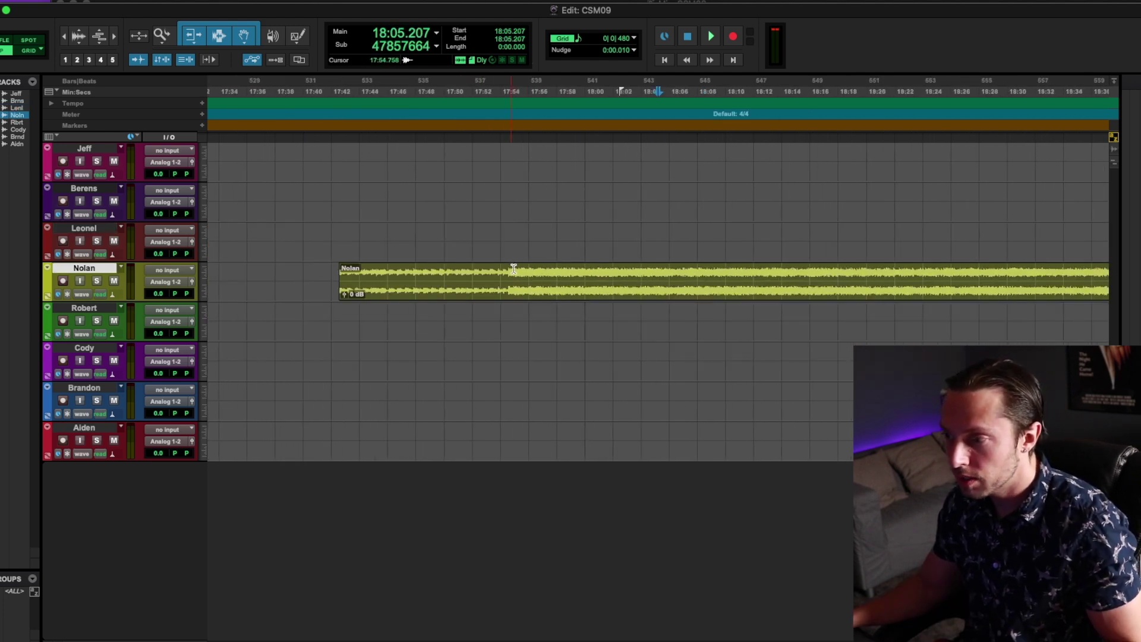
{"action": "key", "text": "space"}
{"action": "scroll", "coordinate": [493, 267], "scroll_direction": "right", "scroll_amount": 3}
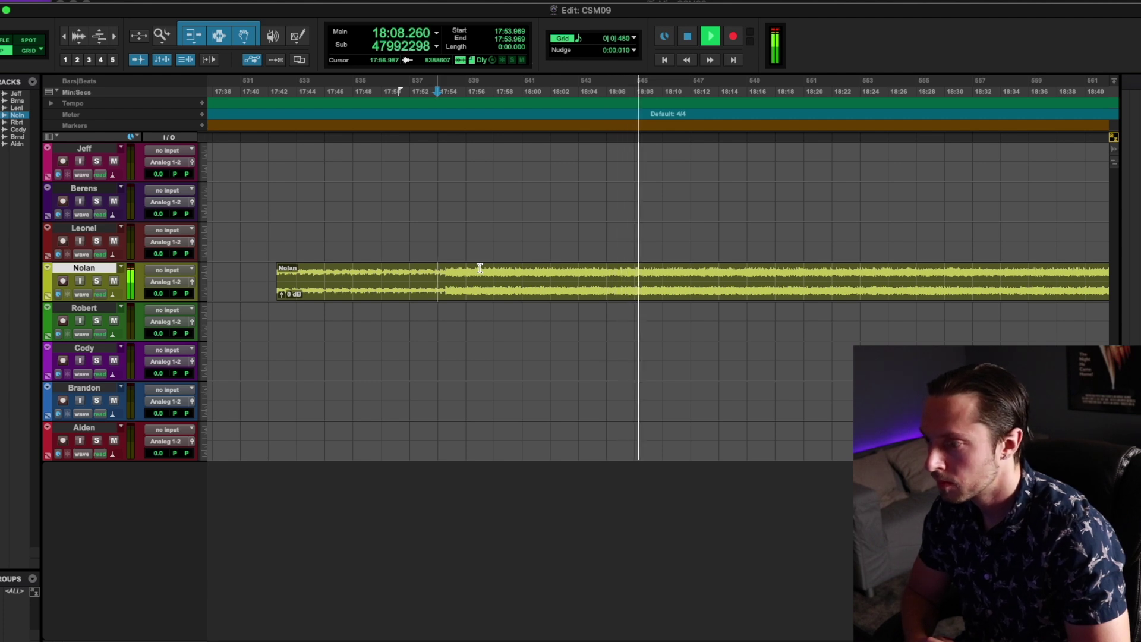
{"action": "key", "text": "super+bracketleft"}
{"action": "key", "text": "super+bracketleft"}
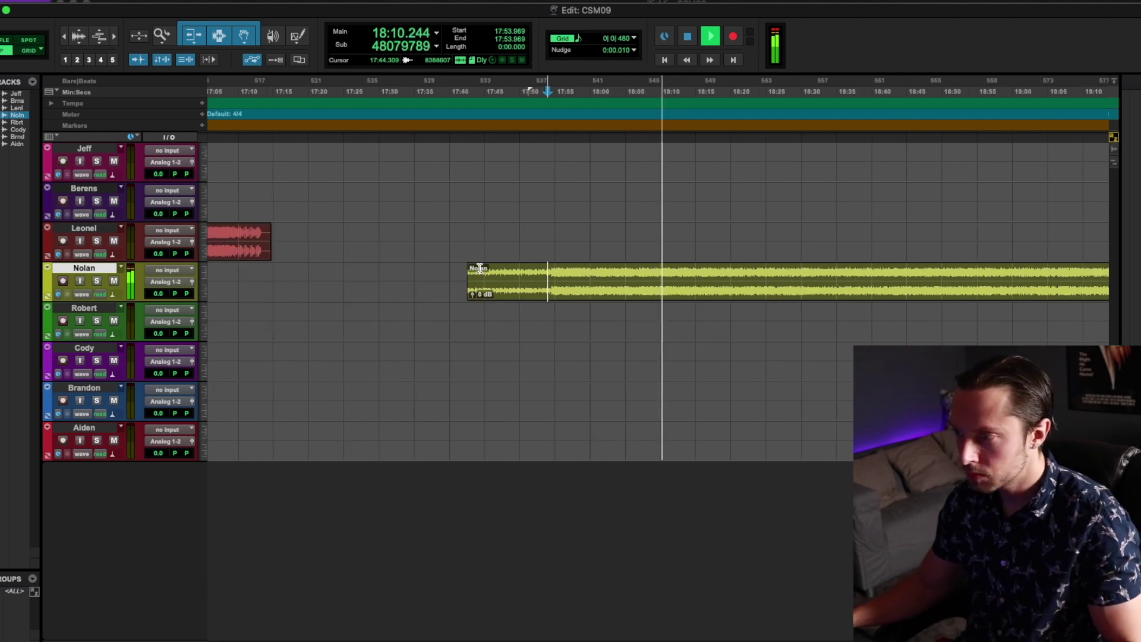
{"action": "key", "text": "super+bracketleft"}
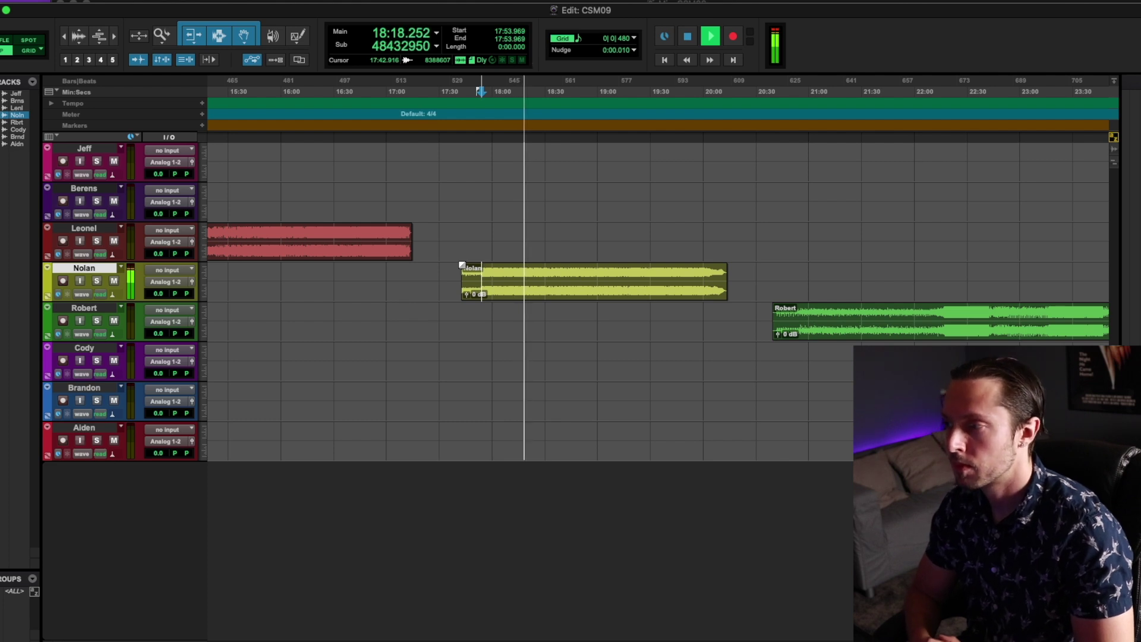
{"action": "key", "text": "space"}
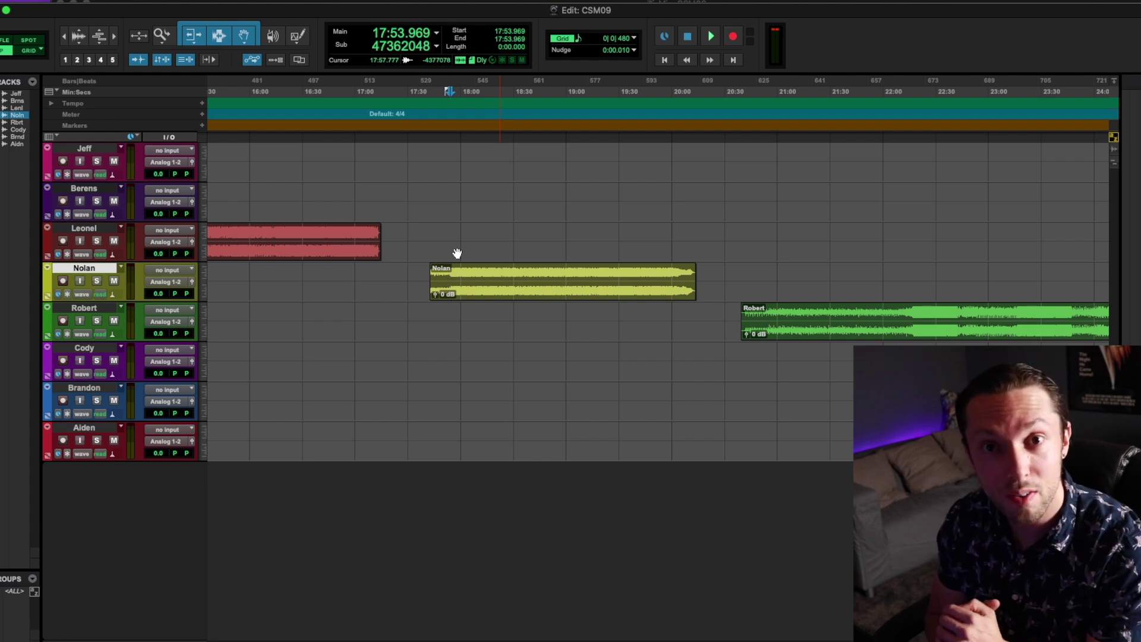
Step: Audition the fifth track's clip from about 22:14, just before its first loud section, and stop playback
{"action": "scroll", "coordinate": [457, 253], "scroll_direction": "right", "scroll_amount": 5}
{"action": "left_click", "coordinate": [620, 311]}
{"action": "scroll", "coordinate": [620, 312], "scroll_direction": "down", "scroll_amount": 3}
{"action": "scroll", "coordinate": [620, 311], "scroll_direction": "up", "scroll_amount": 4}
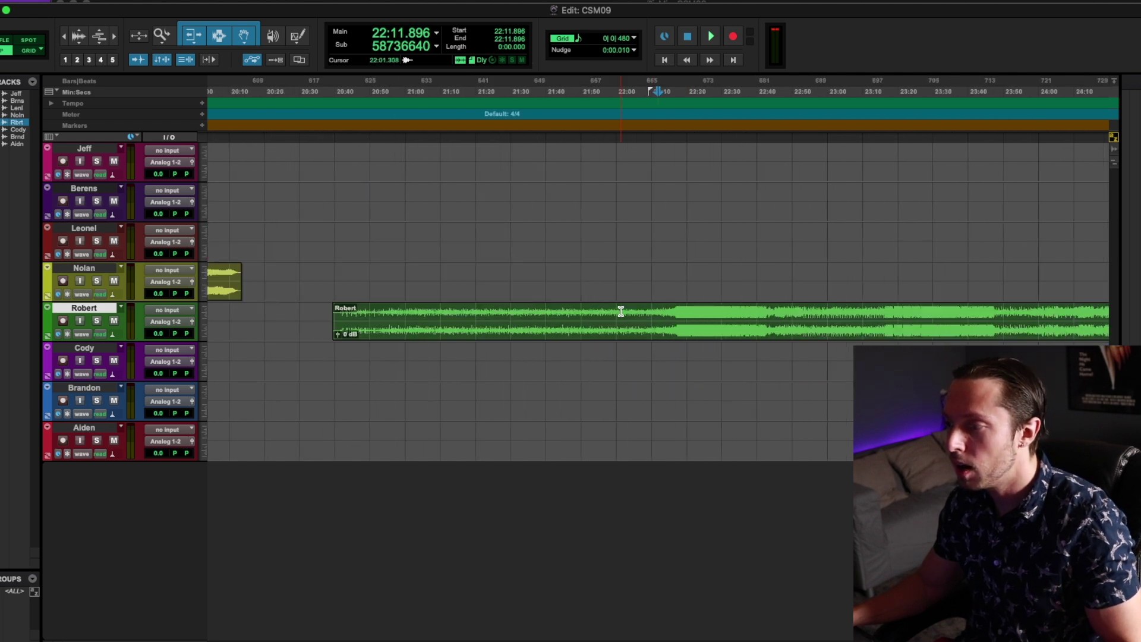
{"action": "left_click", "coordinate": [665, 307]}
{"action": "key", "text": "space"}
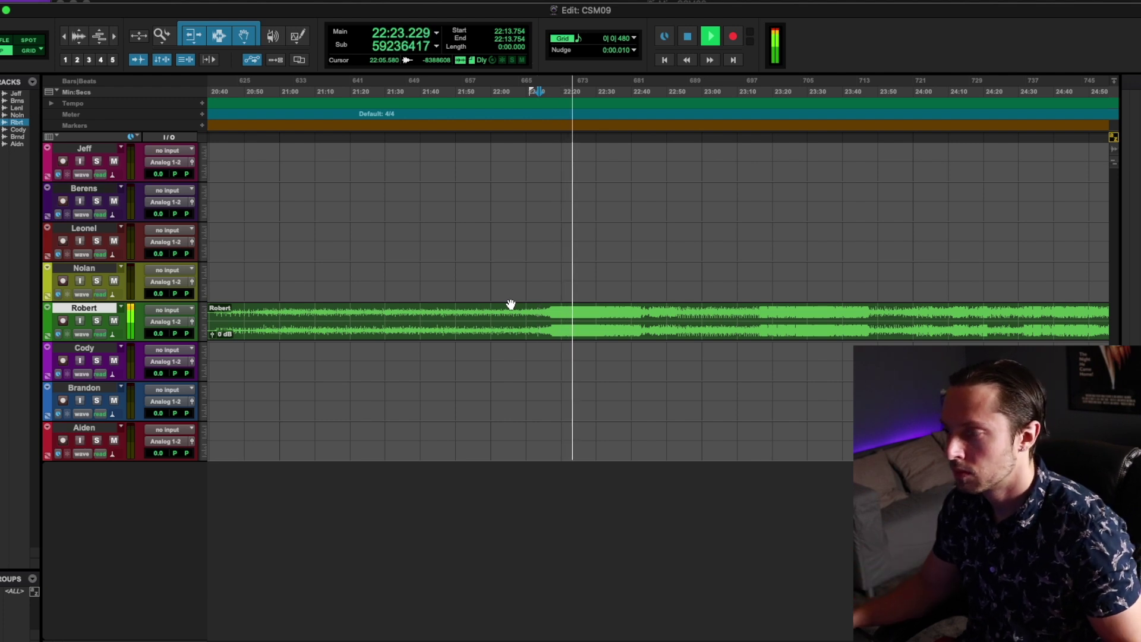
{"action": "scroll", "coordinate": [510, 303], "scroll_direction": "left", "scroll_amount": 10}
{"action": "scroll", "coordinate": [510, 300], "scroll_direction": "right", "scroll_amount": 8}
{"action": "scroll", "coordinate": [510, 300], "scroll_direction": "left", "scroll_amount": 5}
{"action": "scroll", "coordinate": [505, 301], "scroll_direction": "right", "scroll_amount": 3}
{"action": "scroll", "coordinate": [505, 300], "scroll_direction": "left", "scroll_amount": 5}
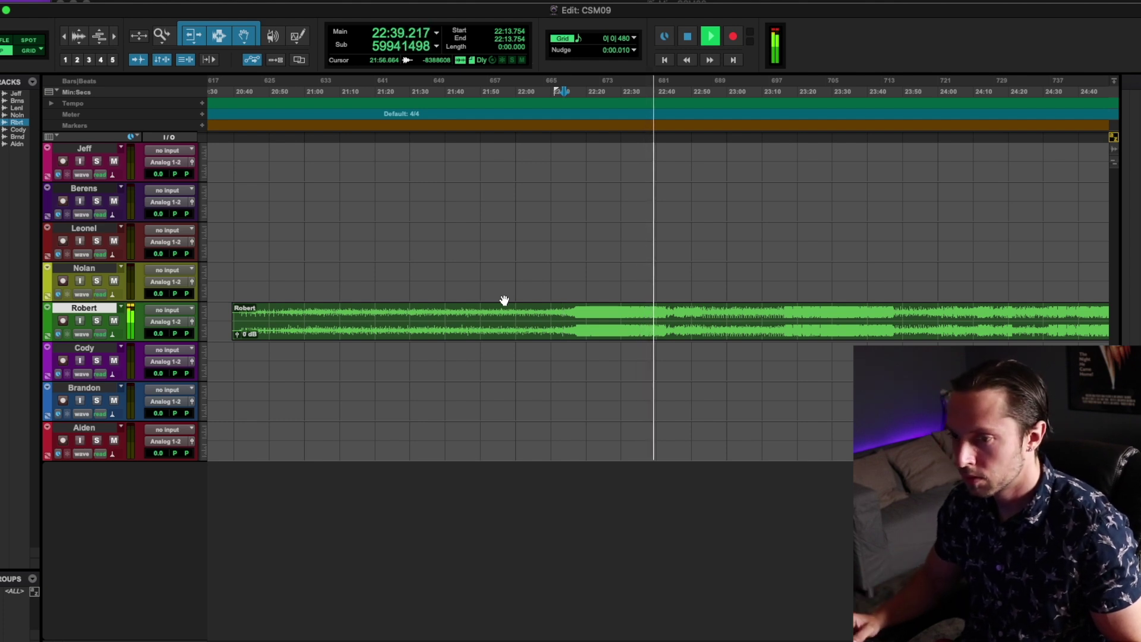
{"action": "key", "text": "space"}
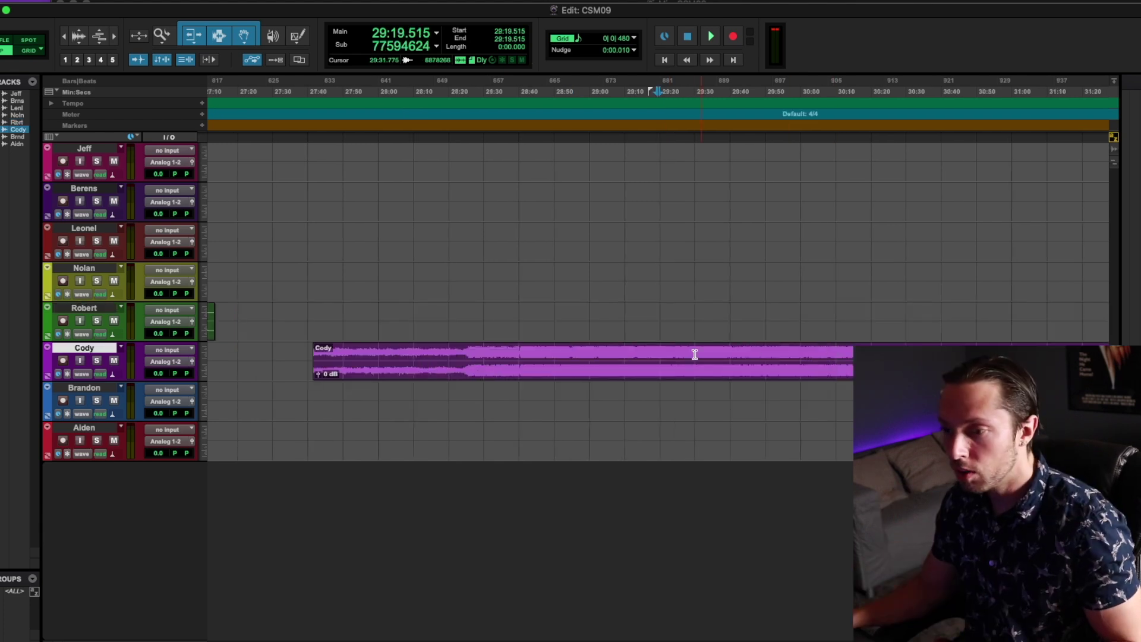
Step: Audition the sixth track's clip from about 28:21, just before its louder section, and stop playback
{"action": "left_click", "coordinate": [454, 347]}
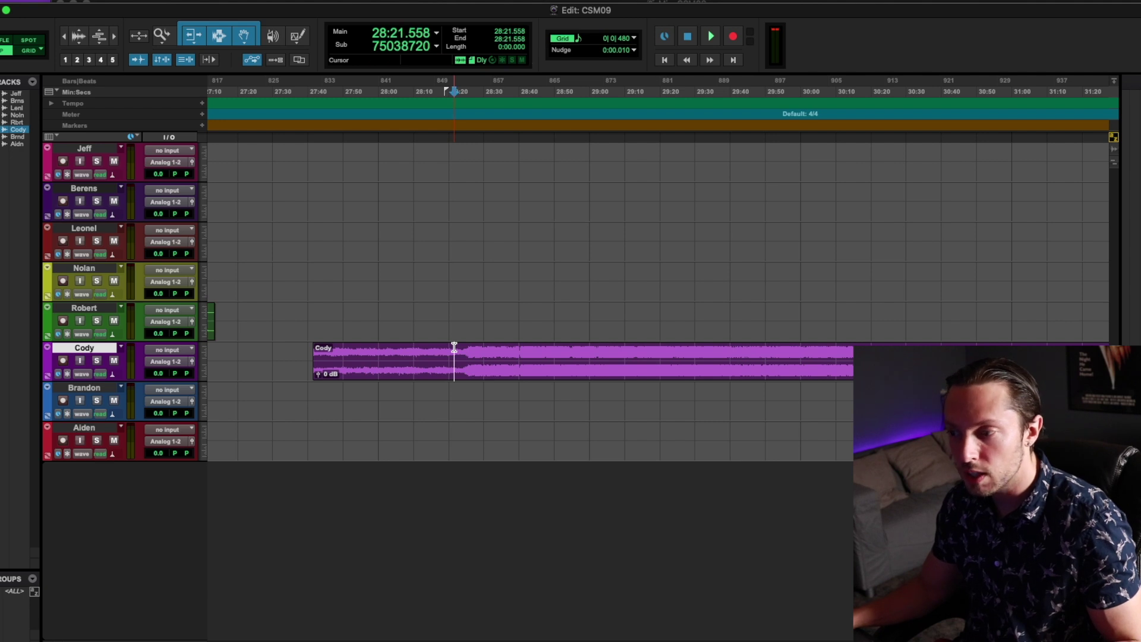
{"action": "key", "text": "space"}
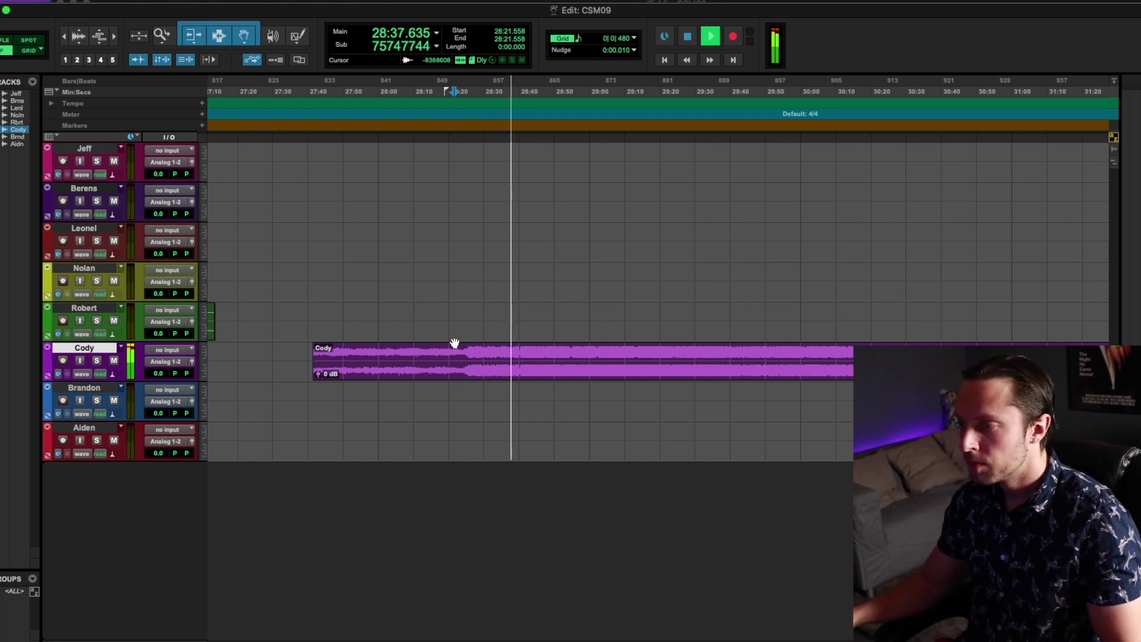
{"action": "key", "text": "super+bracketleft"}
{"action": "scroll", "coordinate": [455, 343], "scroll_direction": "right", "scroll_amount": 5}
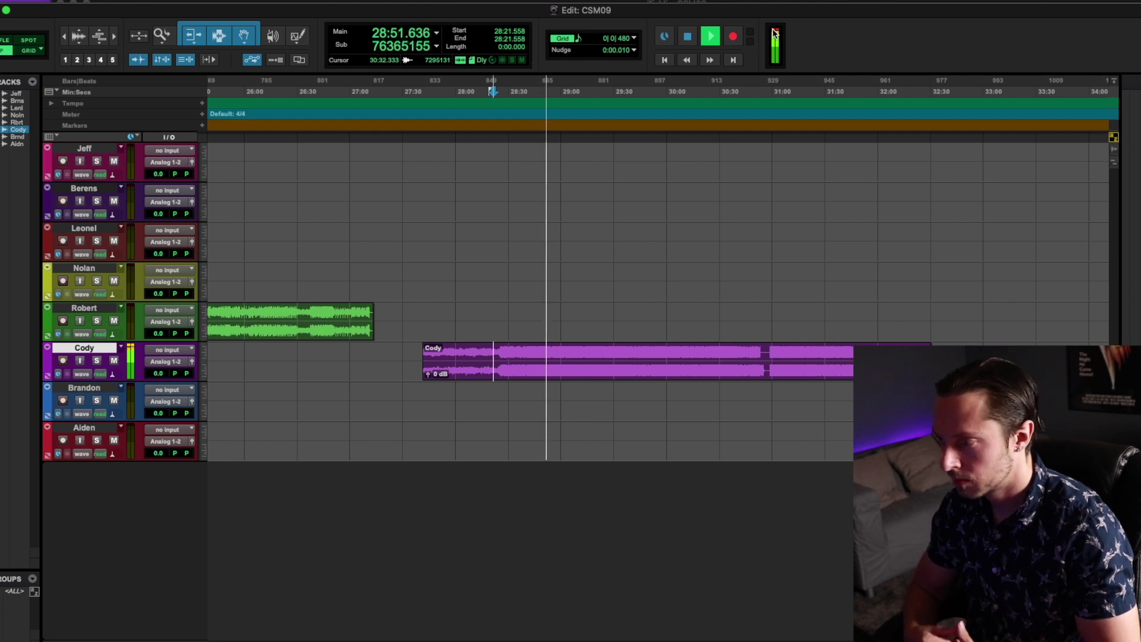
{"action": "scroll", "coordinate": [627, 221], "scroll_direction": "right", "scroll_amount": 3}
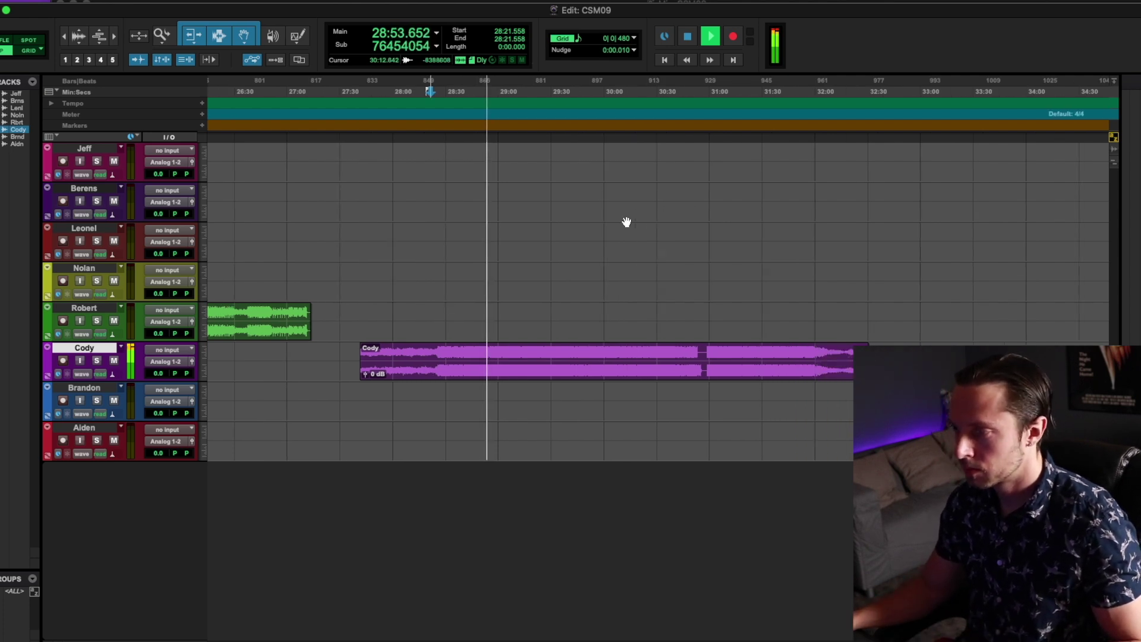
{"action": "key", "text": "space"}
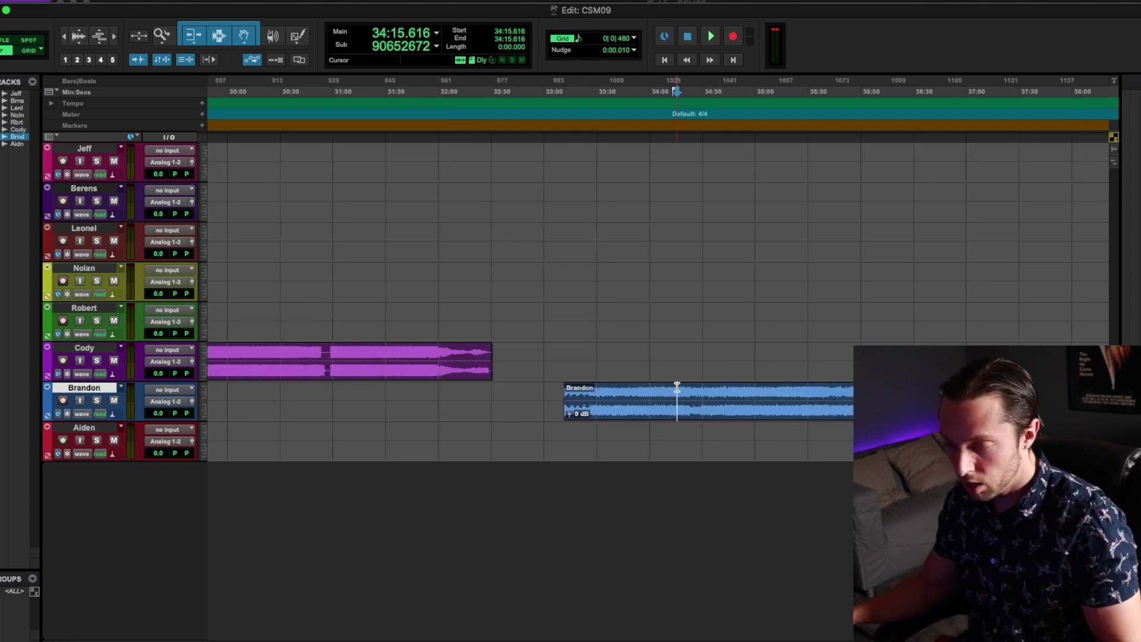
Step: Audition the seventh track's clip from about 33:25, where its quieter intro ends, and stop playback
{"action": "key", "text": "r"}
{"action": "key", "text": "r"}
{"action": "key", "text": "r"}
{"action": "key", "text": "t"}
{"action": "key", "text": "t"}
{"action": "key", "text": "t"}
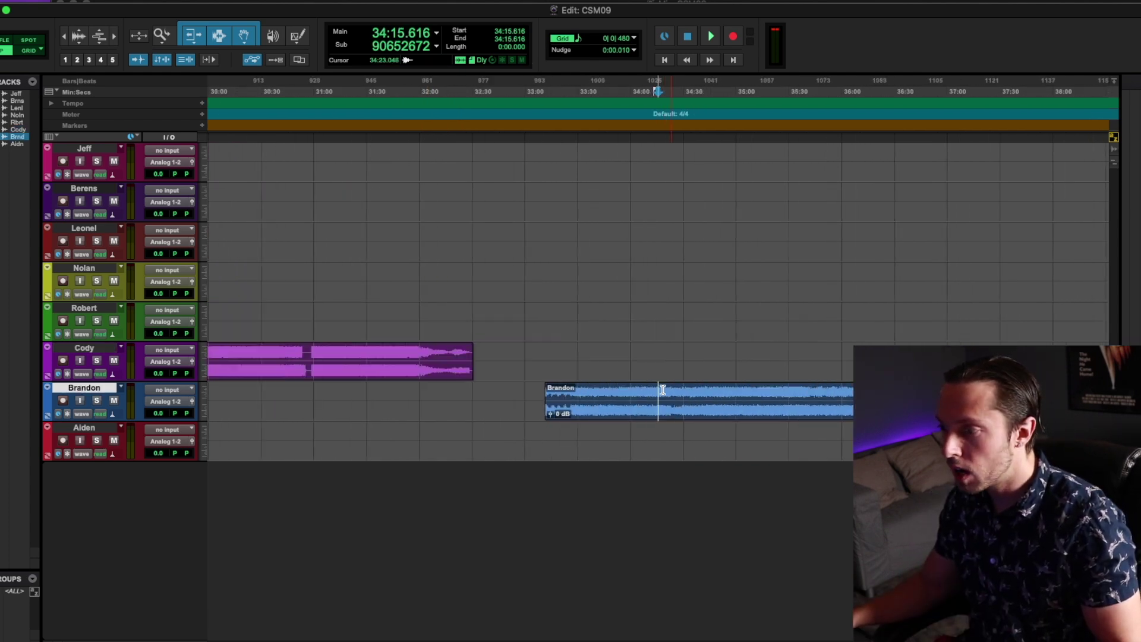
{"action": "key", "text": "t"}
{"action": "left_click", "coordinate": [482, 389]}
{"action": "key", "text": "r"}
{"action": "key", "text": "space"}
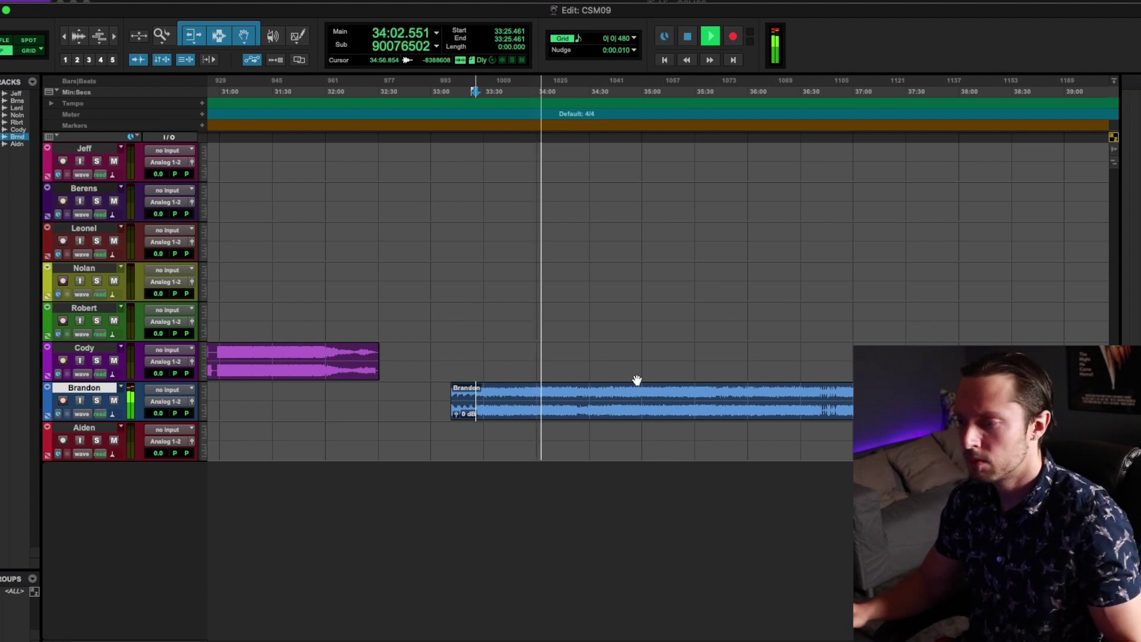
{"action": "scroll", "coordinate": [603, 377], "scroll_direction": "right", "scroll_amount": 2}
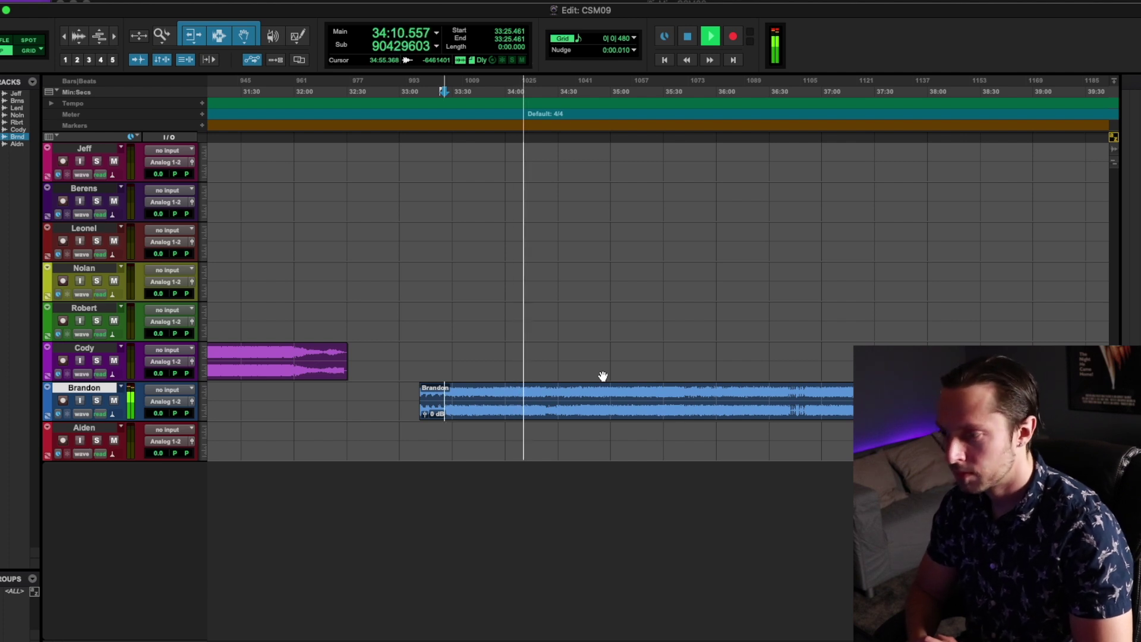
{"action": "scroll", "coordinate": [602, 376], "scroll_direction": "up", "scroll_amount": 5}
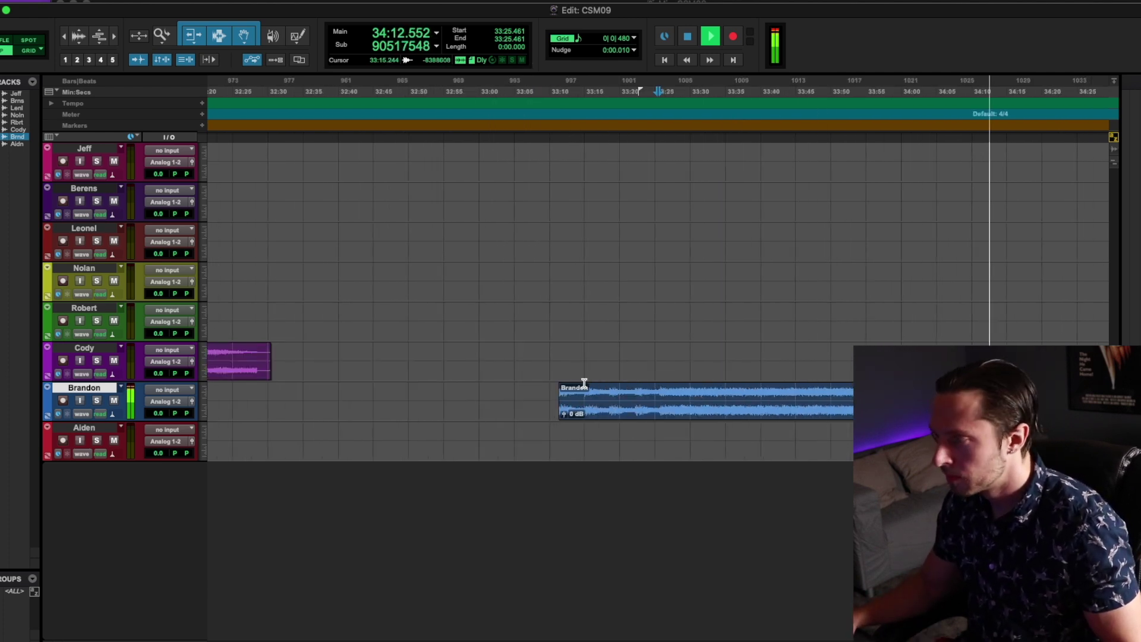
{"action": "scroll", "coordinate": [583, 384], "scroll_direction": "left", "scroll_amount": 5}
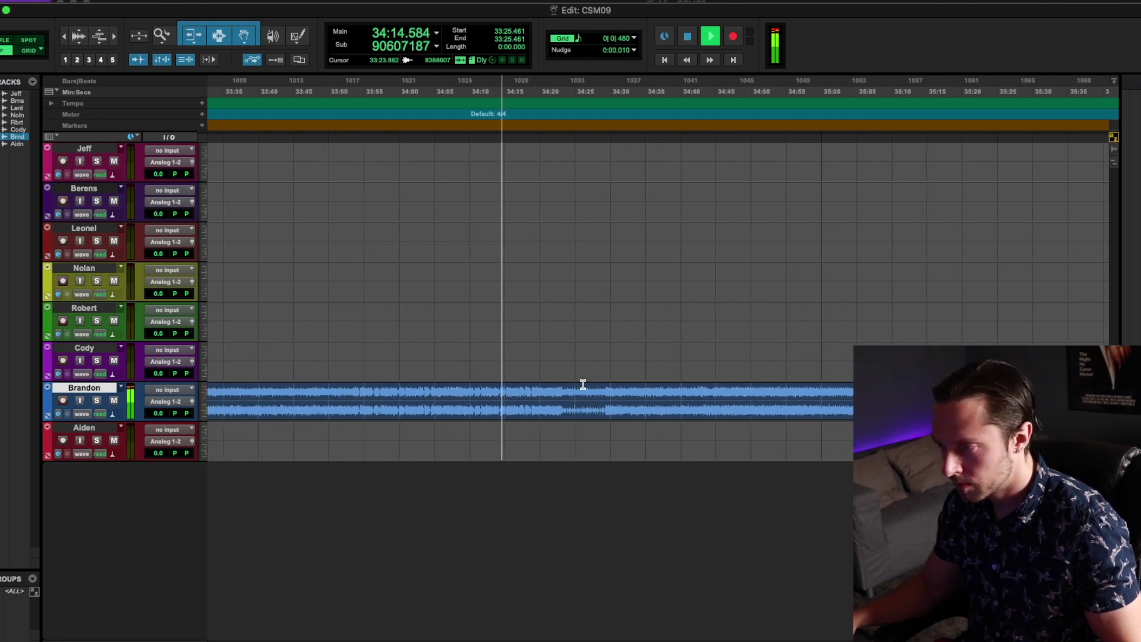
{"action": "scroll", "coordinate": [583, 384], "scroll_direction": "left", "scroll_amount": 6}
{"action": "scroll", "coordinate": [582, 385], "scroll_direction": "right", "scroll_amount": 1}
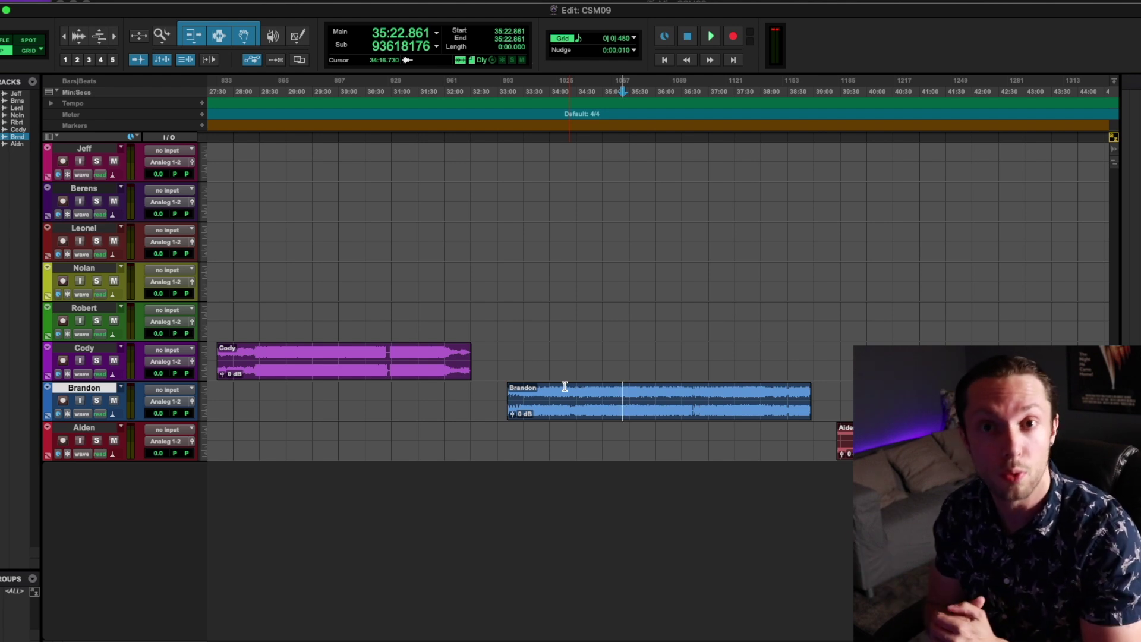
Step: Audition the eighth track's clip from about 39:27, where its quiet opening ends, and stop playback
{"action": "double_click", "coordinate": [840, 437]}
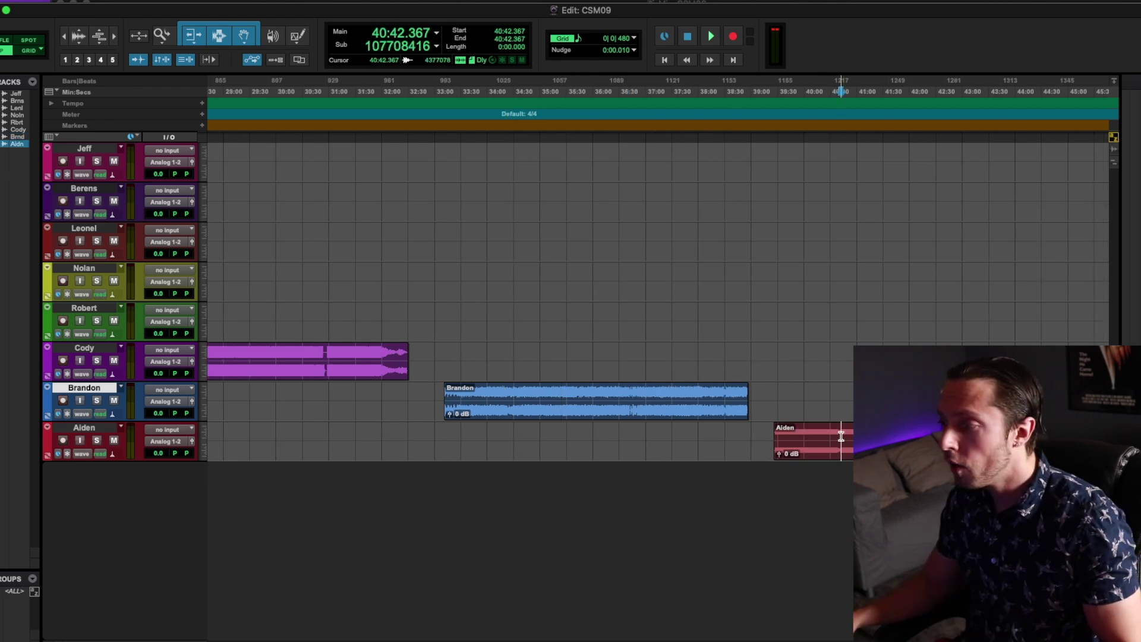
{"action": "key", "text": "t"}
{"action": "key", "text": "t"}
{"action": "key", "text": "t"}
{"action": "key", "text": "t"}
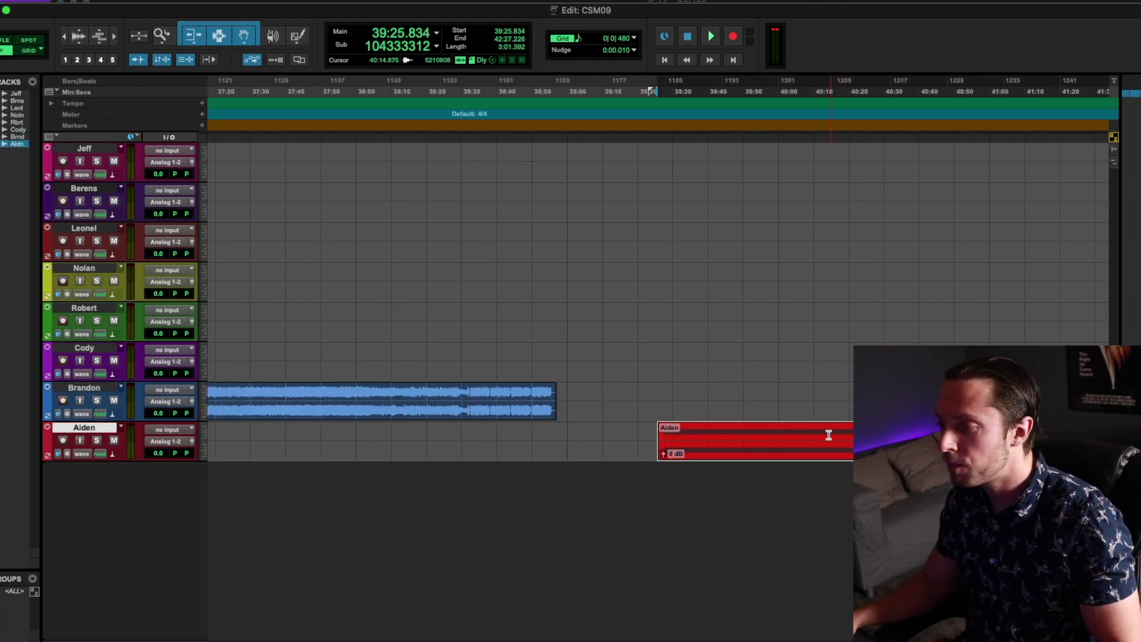
{"action": "scroll", "coordinate": [736, 438], "scroll_direction": "right", "scroll_amount": 5}
{"action": "left_click", "coordinate": [398, 427]}
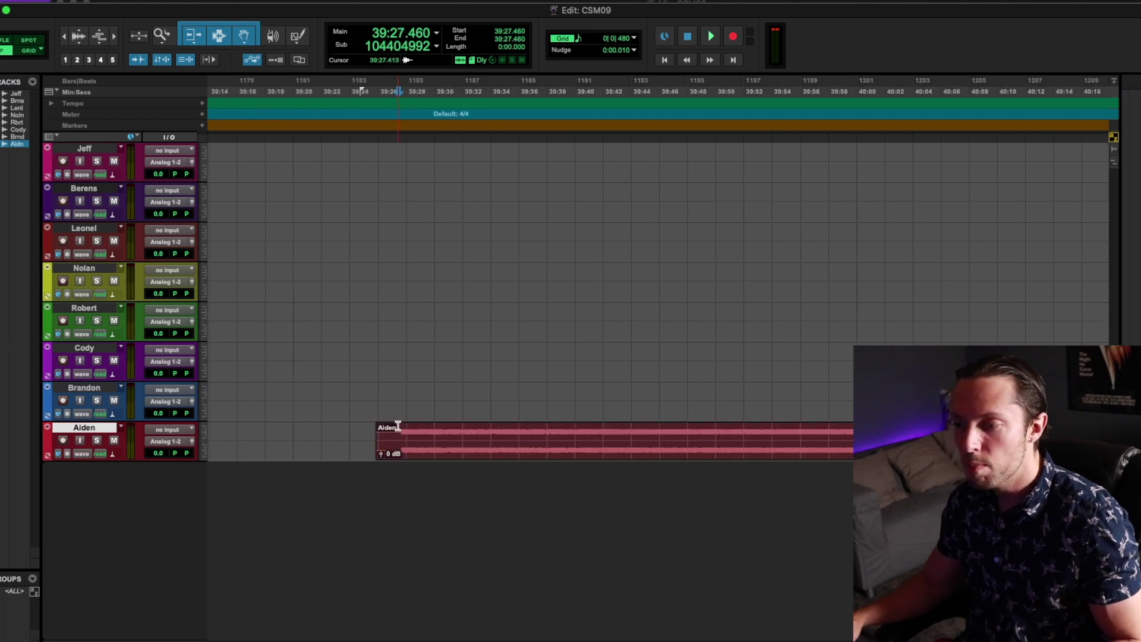
{"action": "key", "text": "space"}
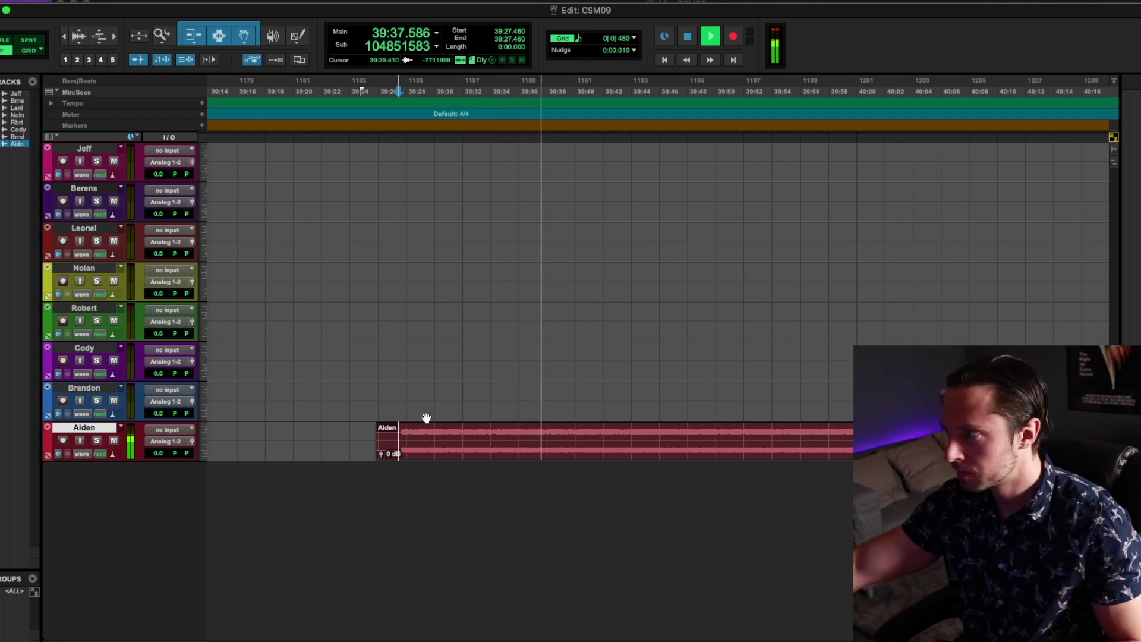
{"action": "key", "text": "r"}
{"action": "key", "text": "r"}
{"action": "key", "text": "r"}
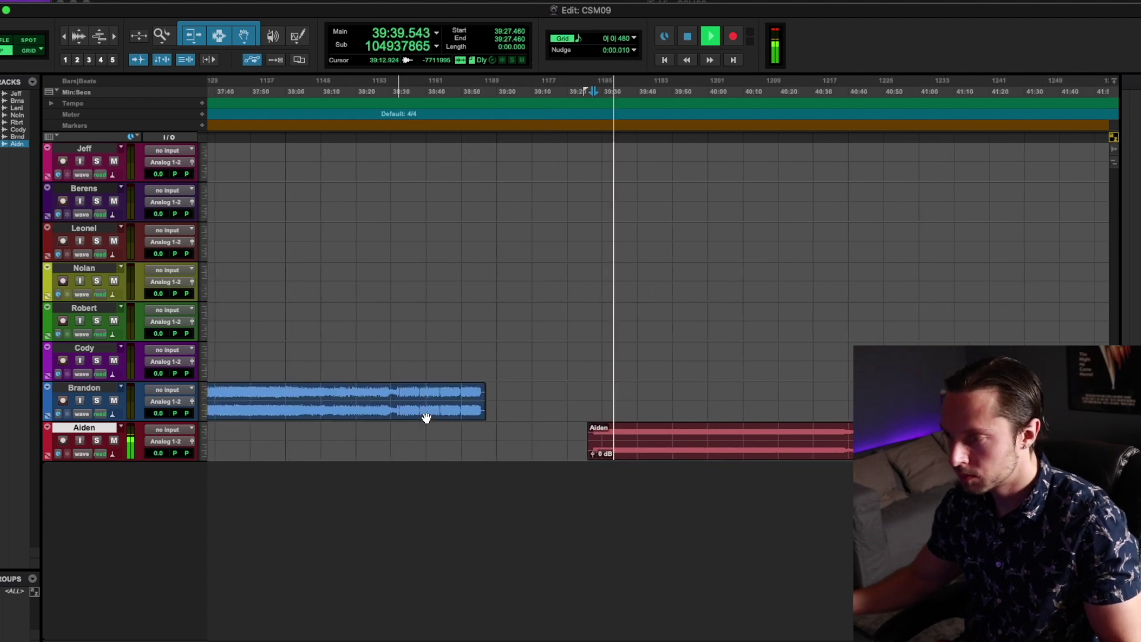
{"action": "scroll", "coordinate": [426, 417], "scroll_direction": "right", "scroll_amount": 4}
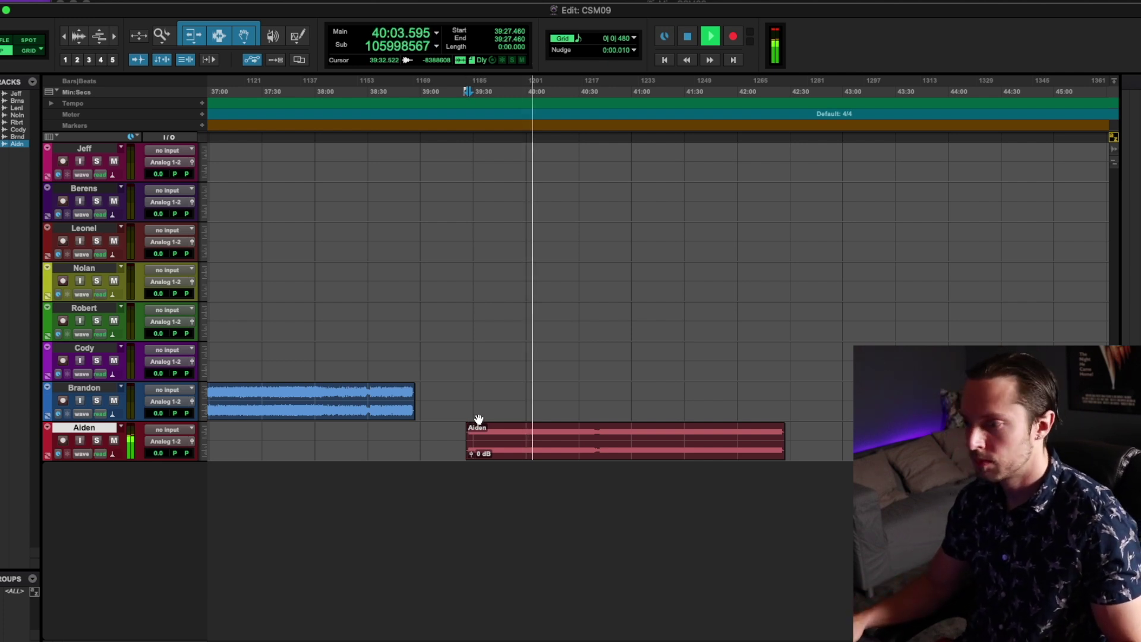
{"action": "scroll", "coordinate": [480, 419], "scroll_direction": "right", "scroll_amount": 2}
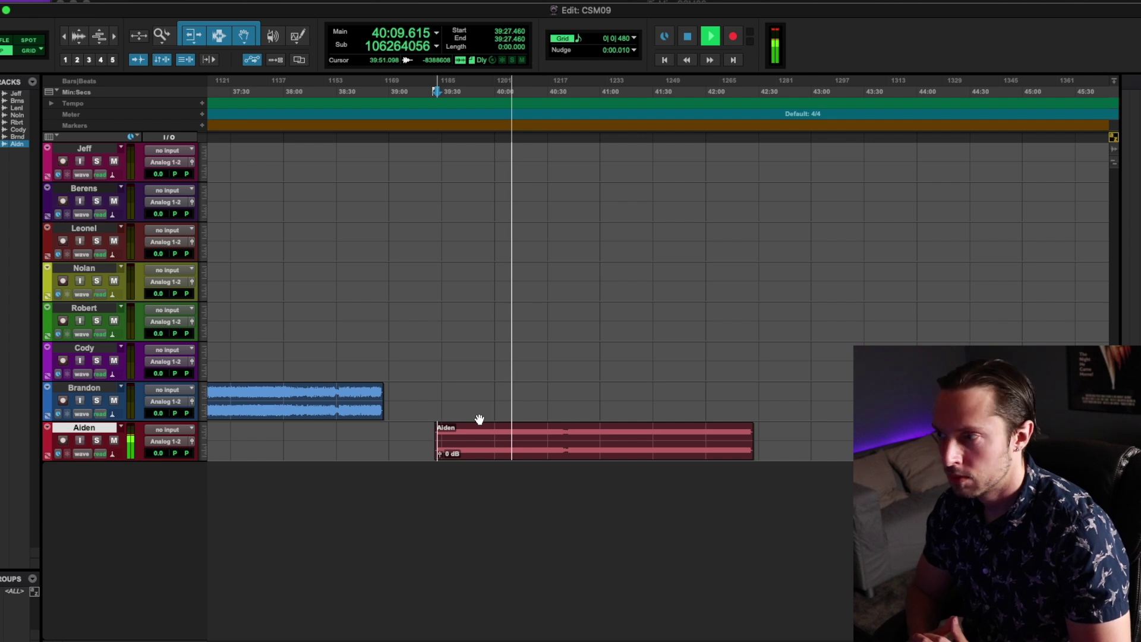
{"action": "key", "text": "space"}
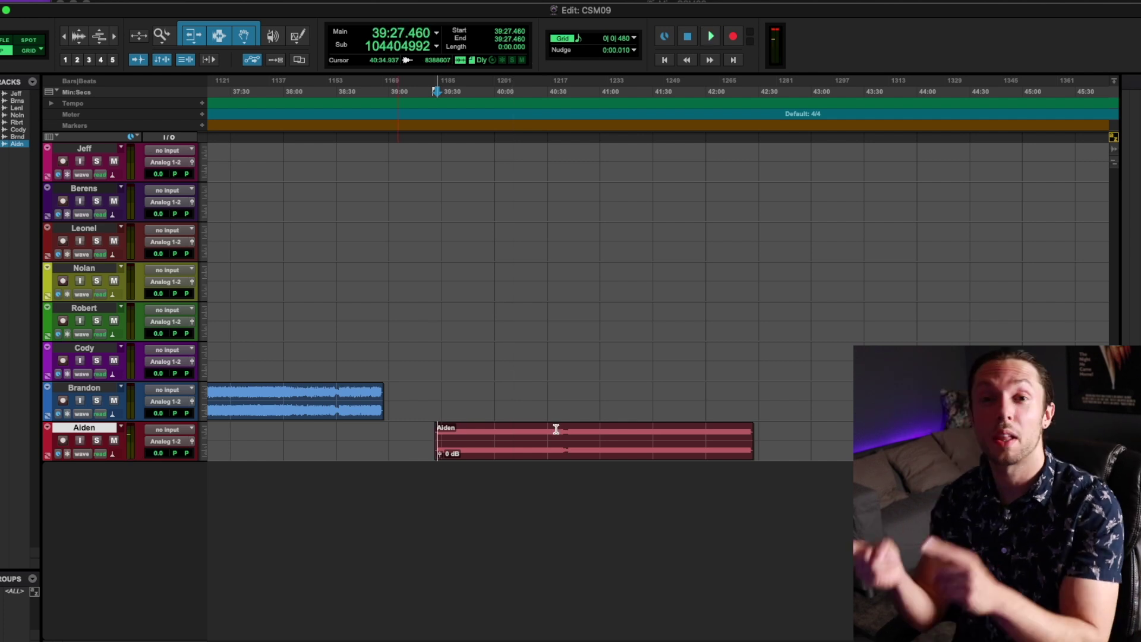